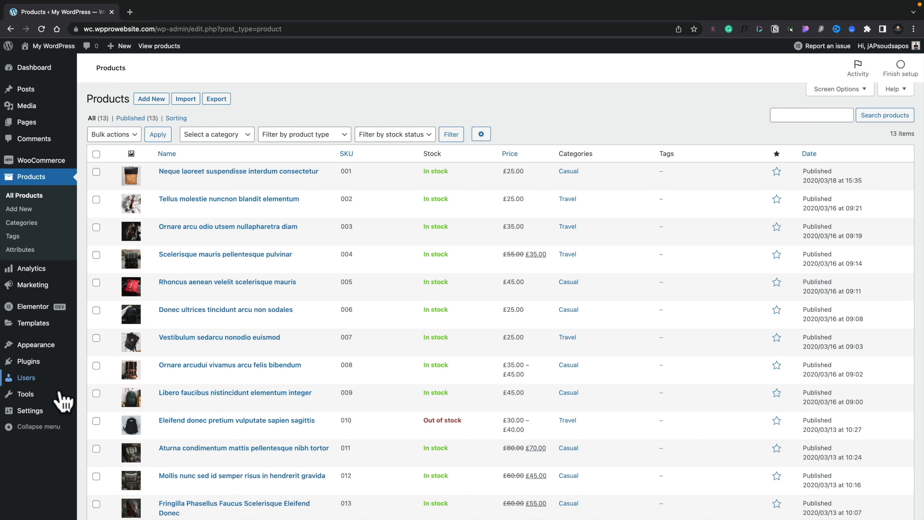
Step: Enable the recommended WooCommerce integration add-on in the Admin Columns settings
mouse_move(40, 412)
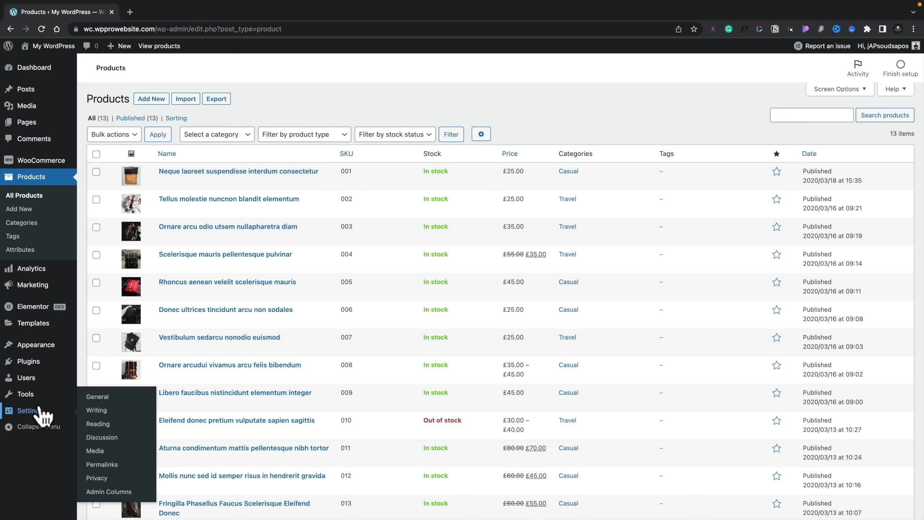
left_click(118, 491)
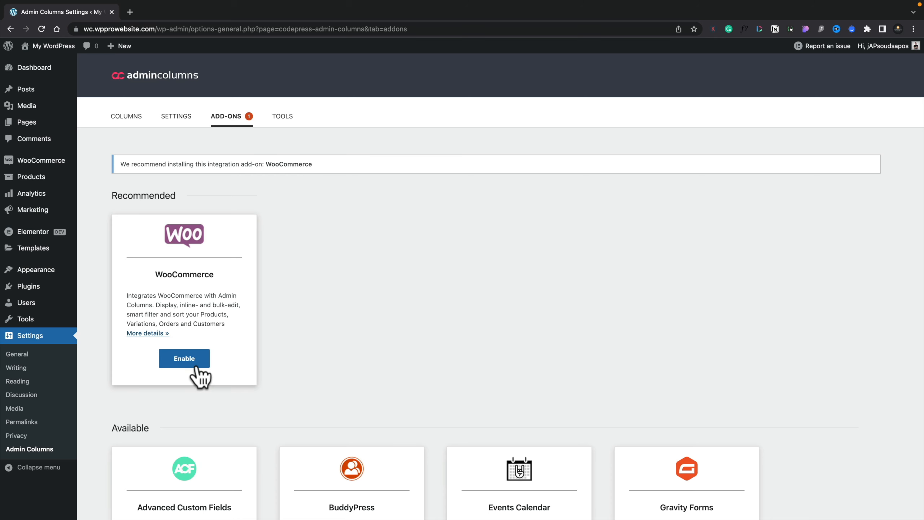
left_click(197, 366)
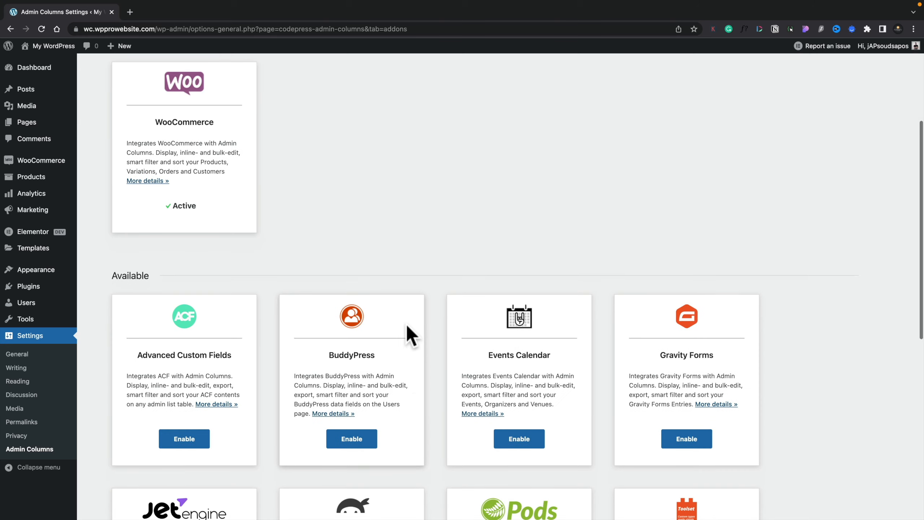
Step: Look through the available Admin Columns add-ons and read the details page of the WooCommerce add-on
scroll(407, 325, "down", 5)
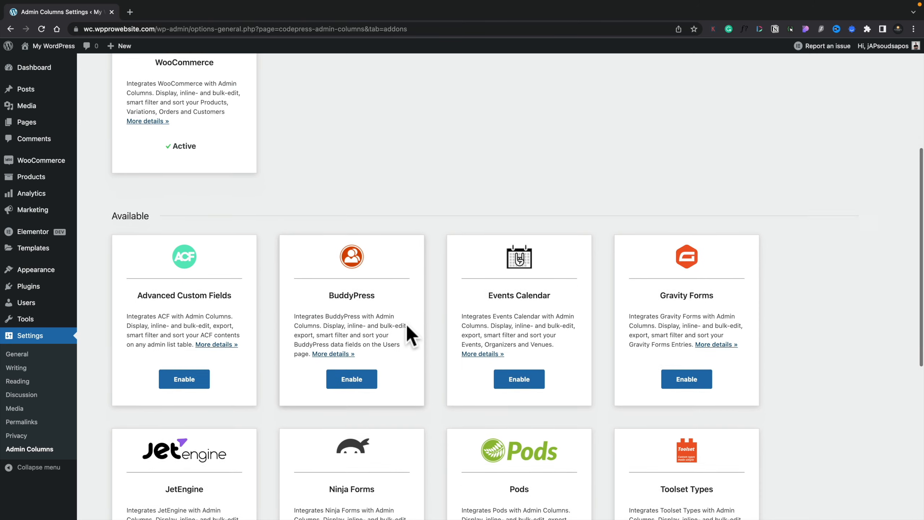
scroll(406, 326, "down", 1)
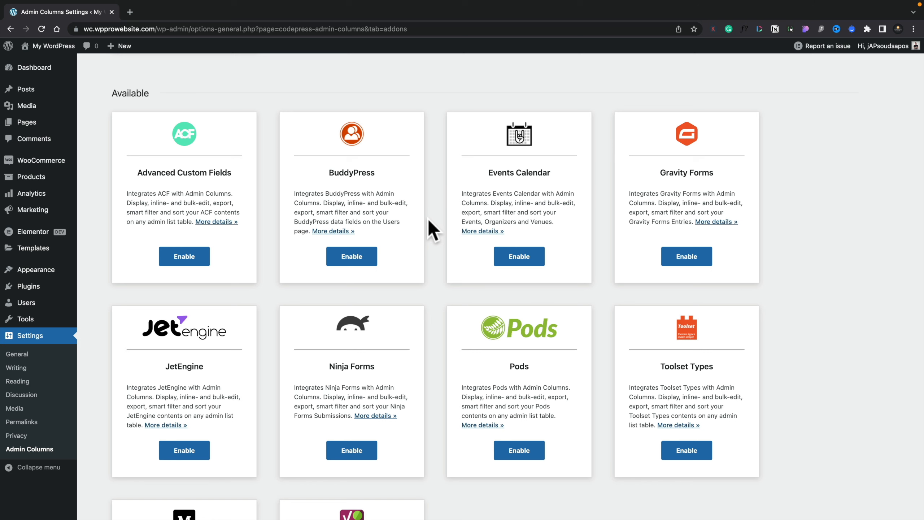
scroll(433, 229, "down", 3)
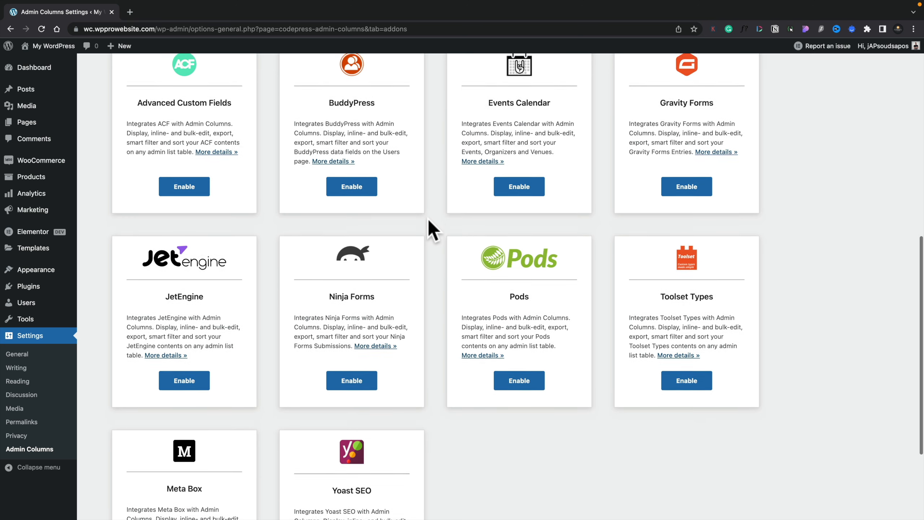
scroll(432, 229, "down", 2)
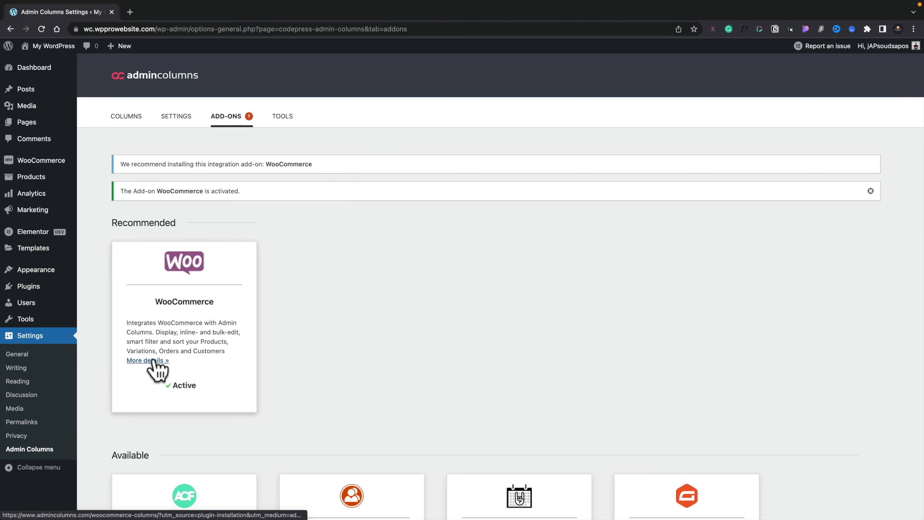
left_click(153, 361)
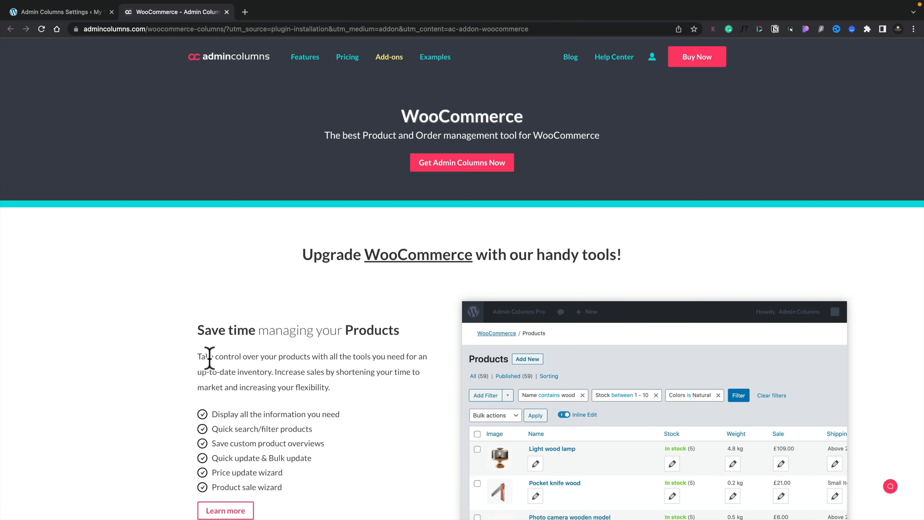
scroll(209, 358, "down", 7)
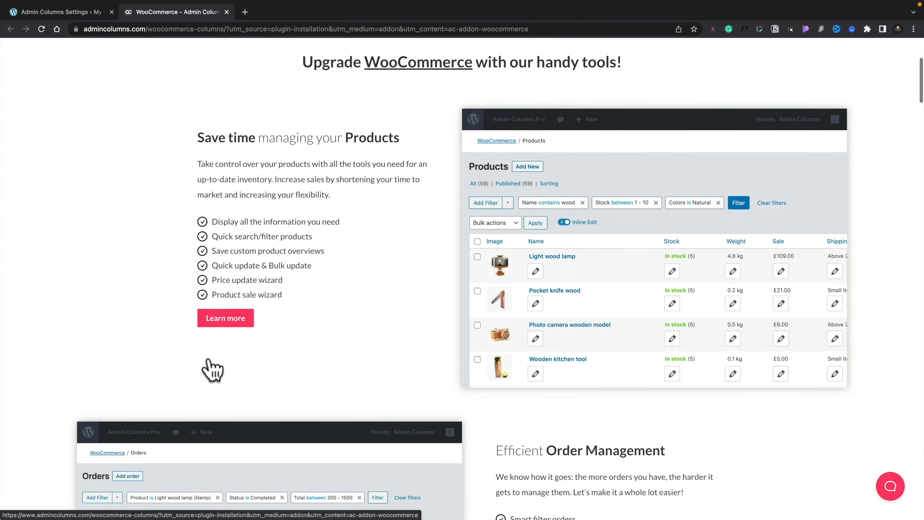
scroll(210, 359, "down", 2)
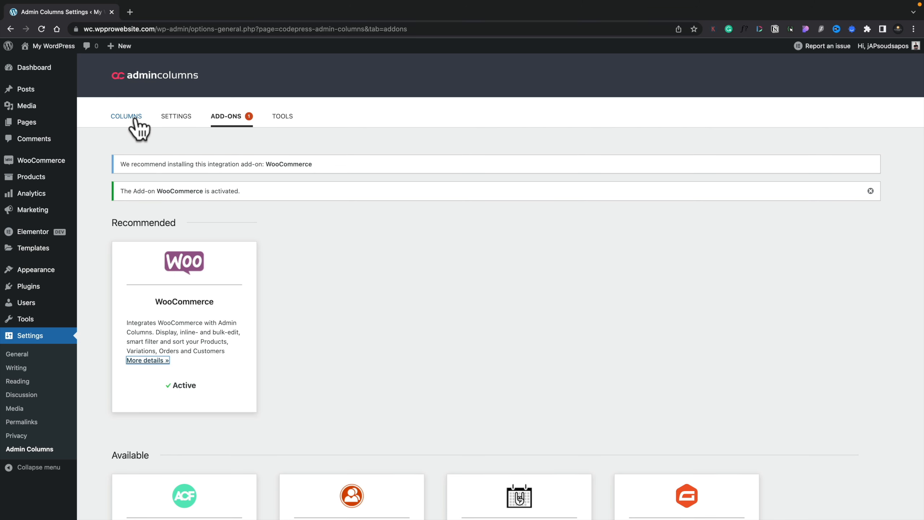
Step: Show the column settings for Products and open the Products list in a second browser tab
left_click(135, 119)
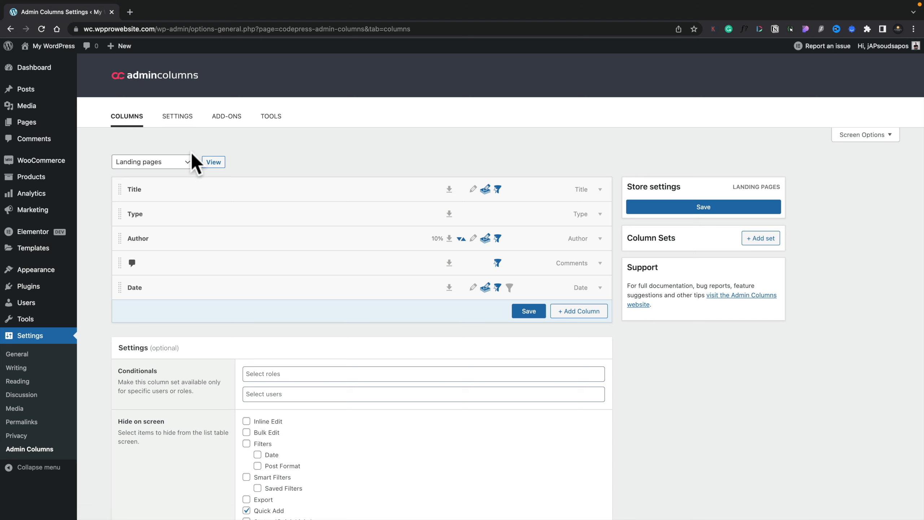
left_click(190, 165)
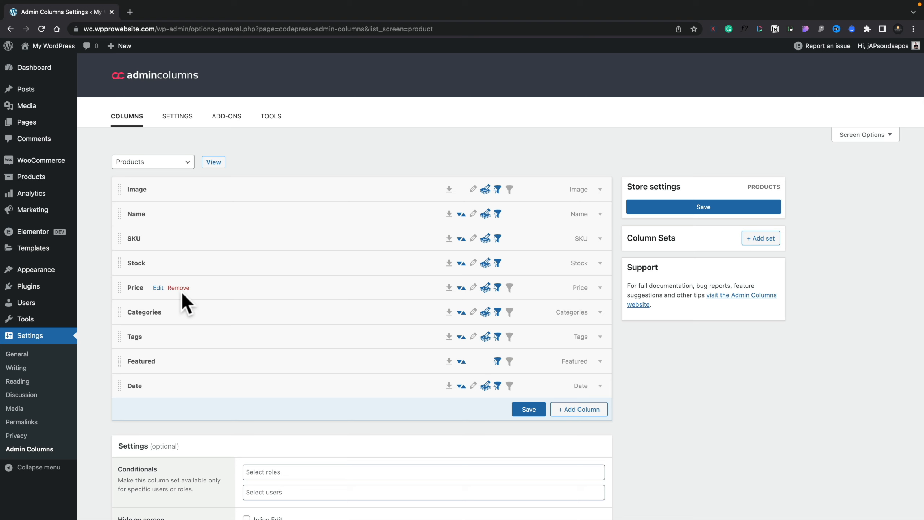
mouse_move(36, 176)
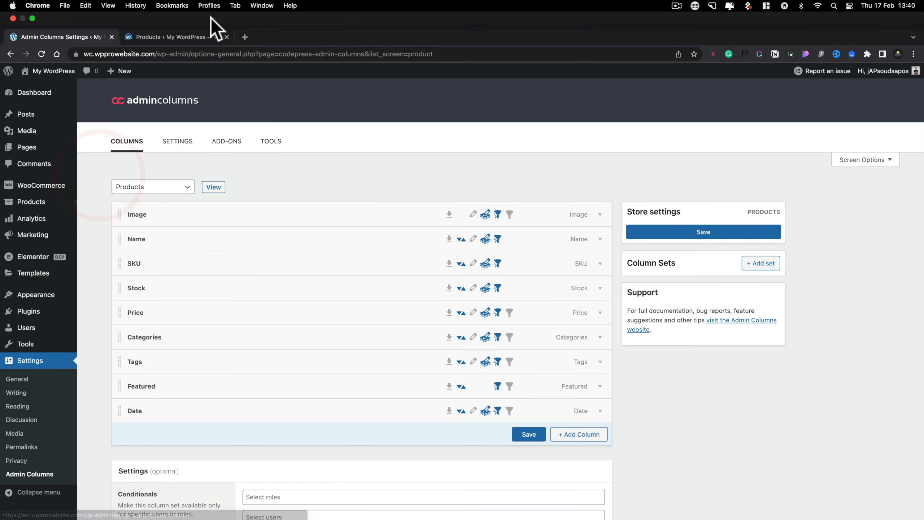
left_click(183, 11)
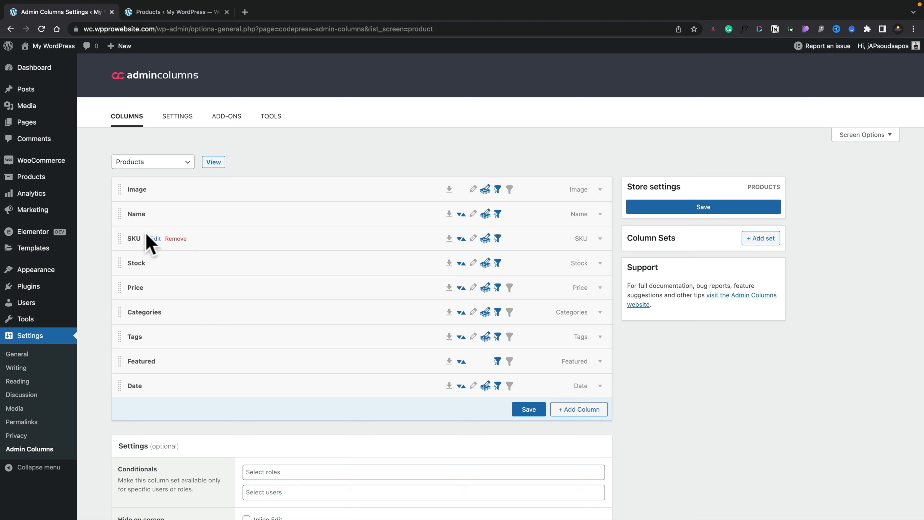
Step: Remove the SKU and Date columns from the Products column set and move Stock below Price
left_click(170, 240)
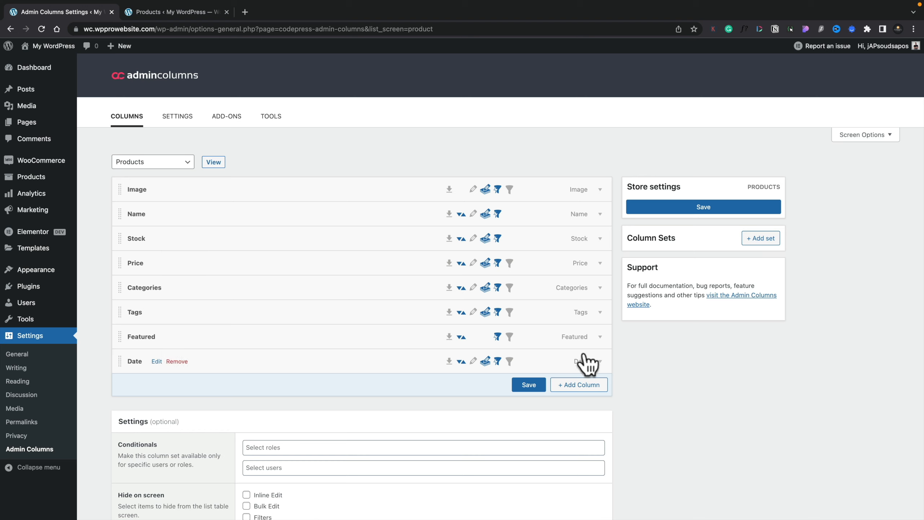
left_click(179, 361)
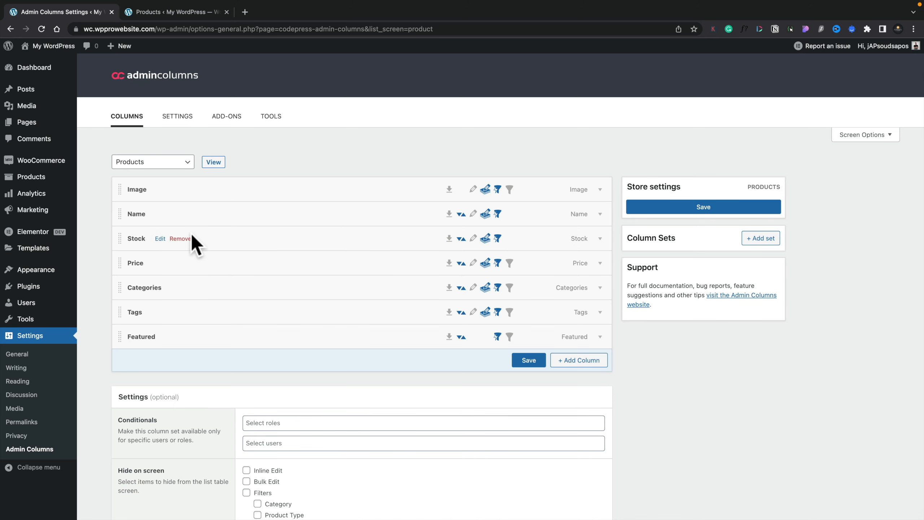
left_click_drag(121, 240, 120, 266)
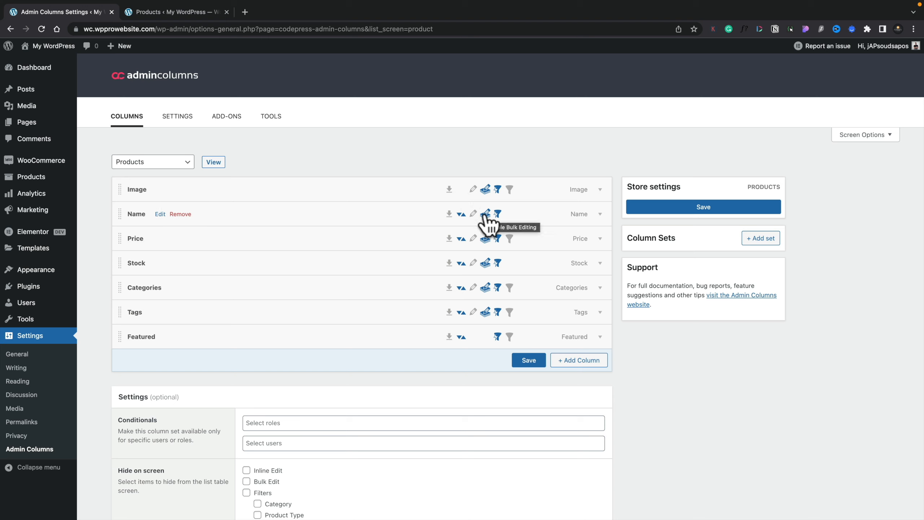
Step: Set inline editing, bulk editing and smart filtering to Yes for the Name column, consulting the option help
left_click(600, 215)
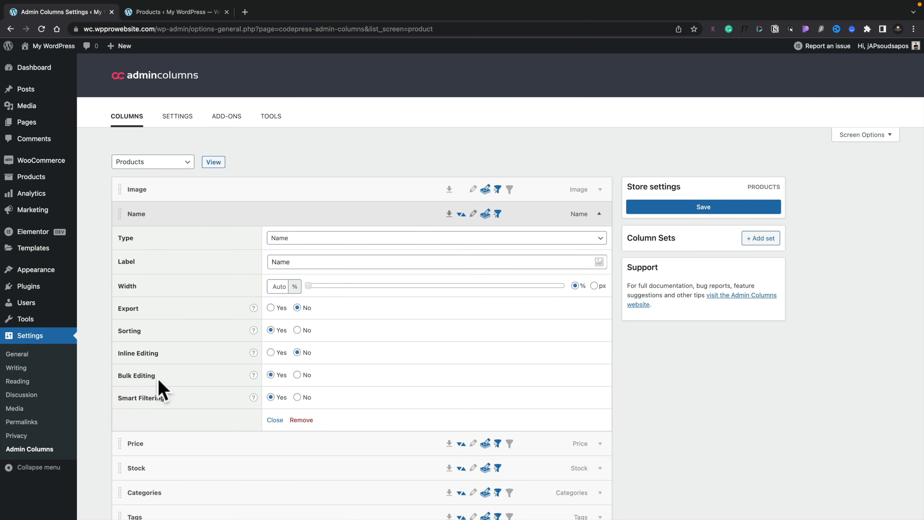
scroll(157, 379, "down", 2)
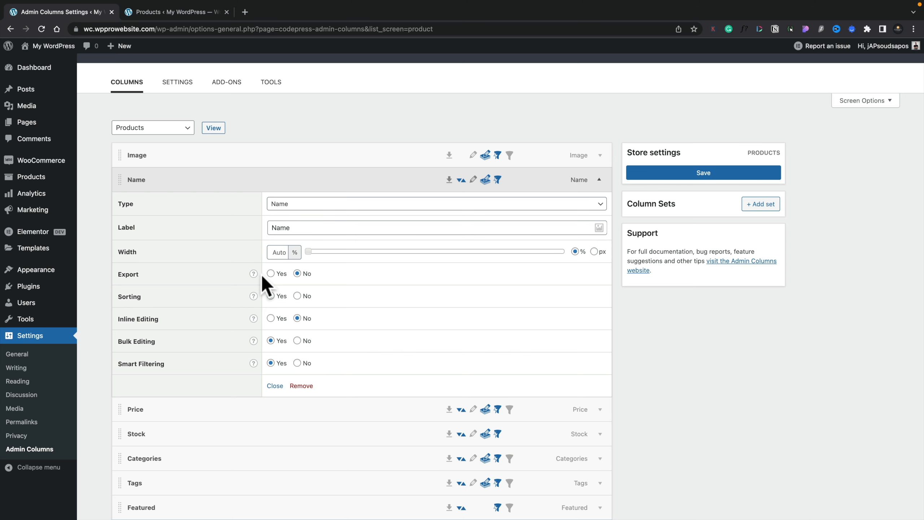
mouse_move(258, 276)
mouse_move(253, 296)
mouse_move(253, 318)
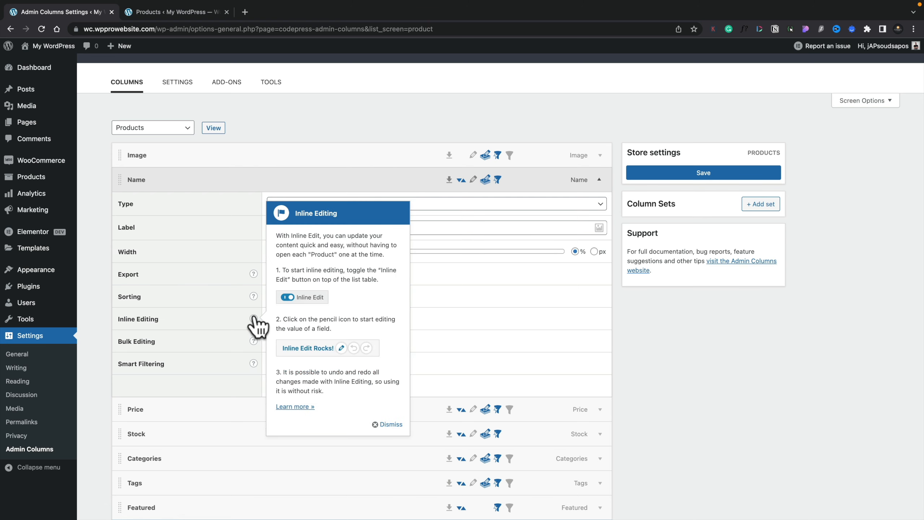
mouse_move(254, 345)
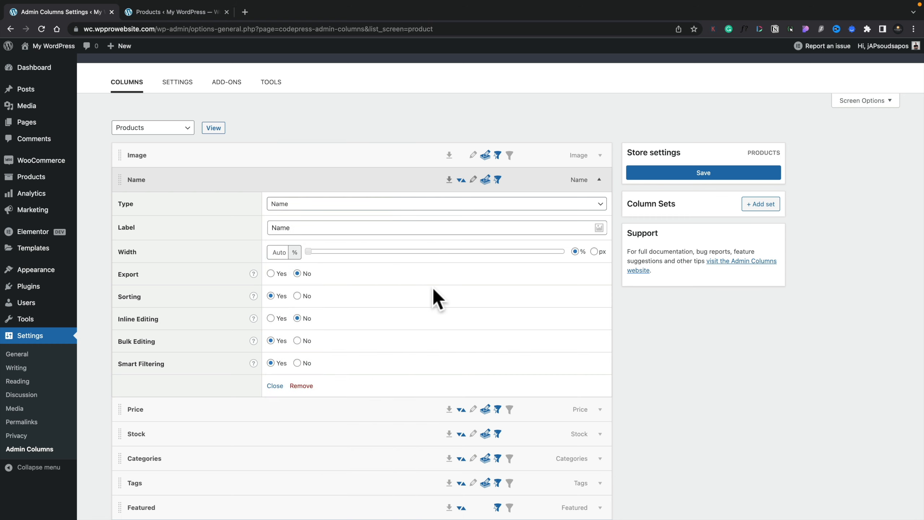
left_click(271, 318)
left_click(270, 341)
left_click(271, 358)
Step: Enable inline editing and filtering for the Price column
scroll(270, 354, "down", 5)
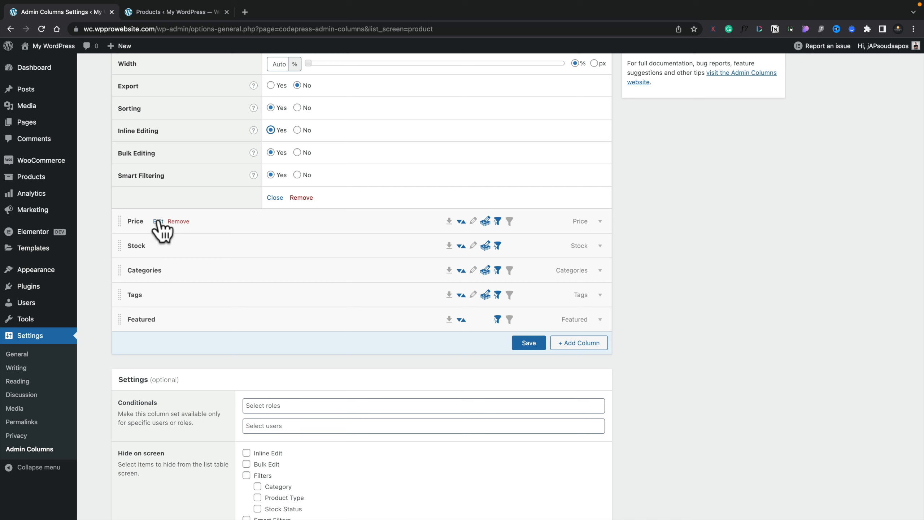
left_click(599, 221)
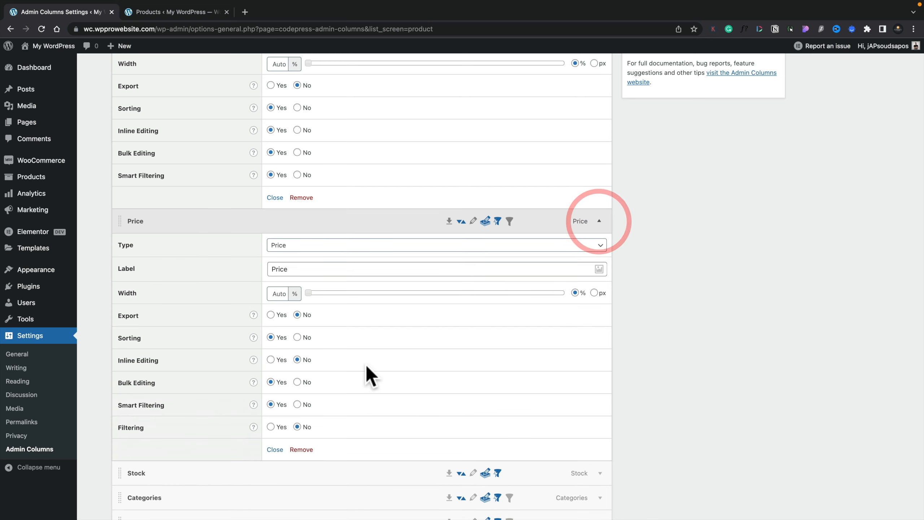
scroll(366, 367, "down", 1)
scroll(365, 364, "down", 2)
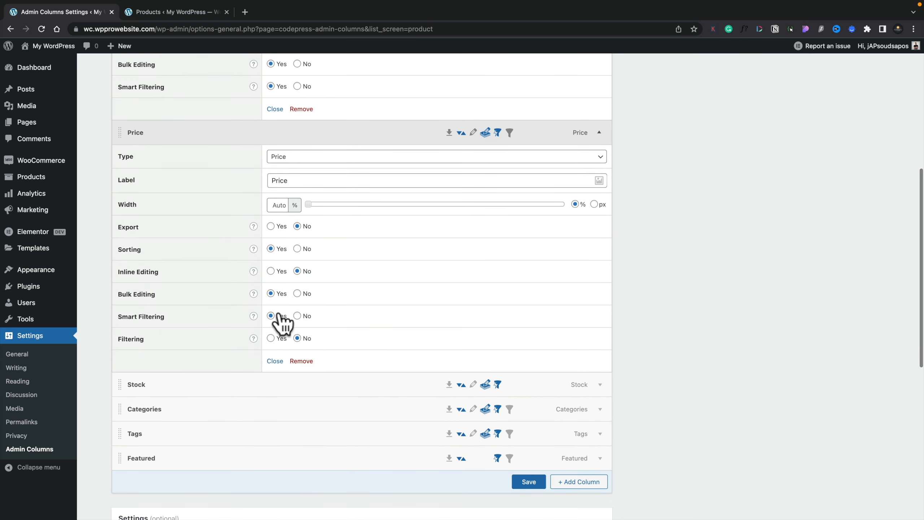
left_click(271, 272)
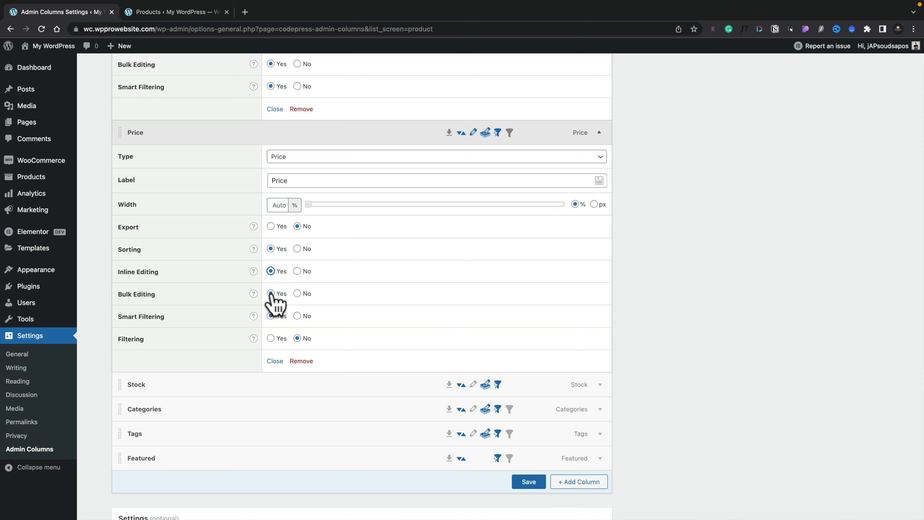
left_click(271, 338)
left_click(404, 361)
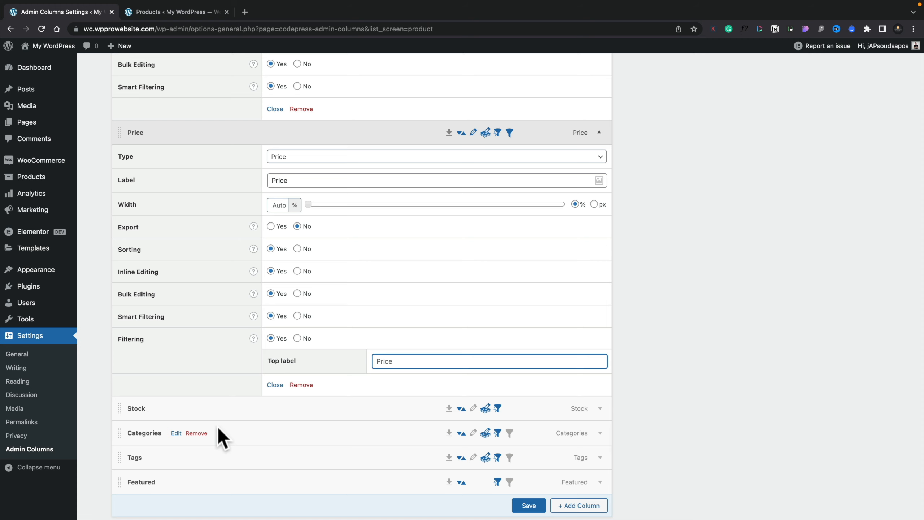
Step: Enable inline editing for the Categories column, allowing new product categories, and turn on its filtering
left_click(177, 432)
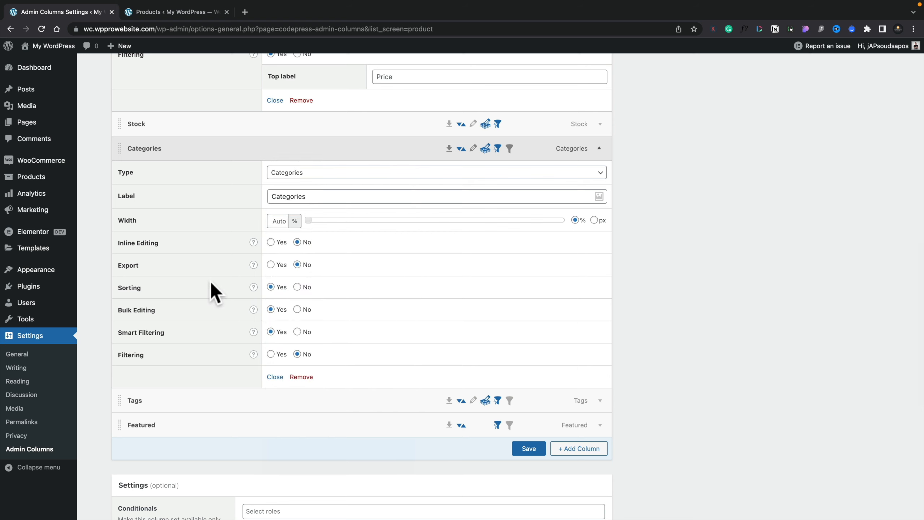
left_click(271, 242)
mouse_move(294, 264)
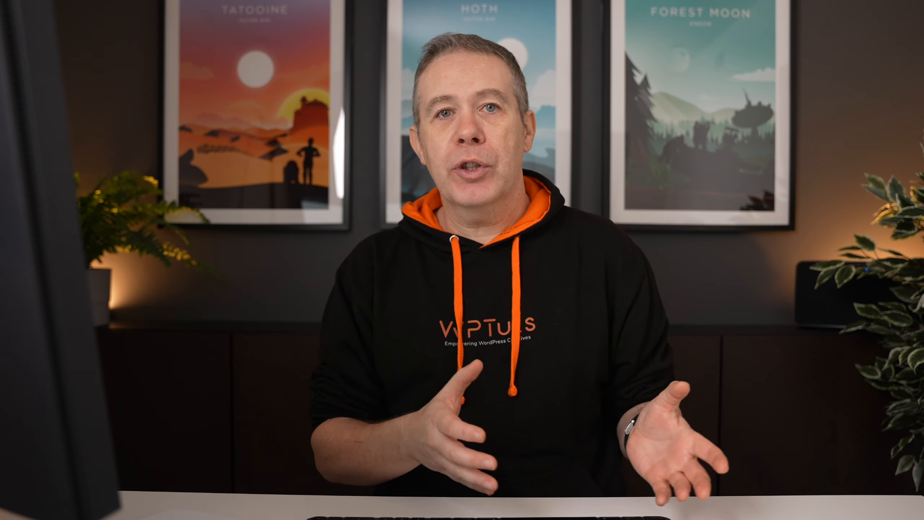
left_click(374, 265)
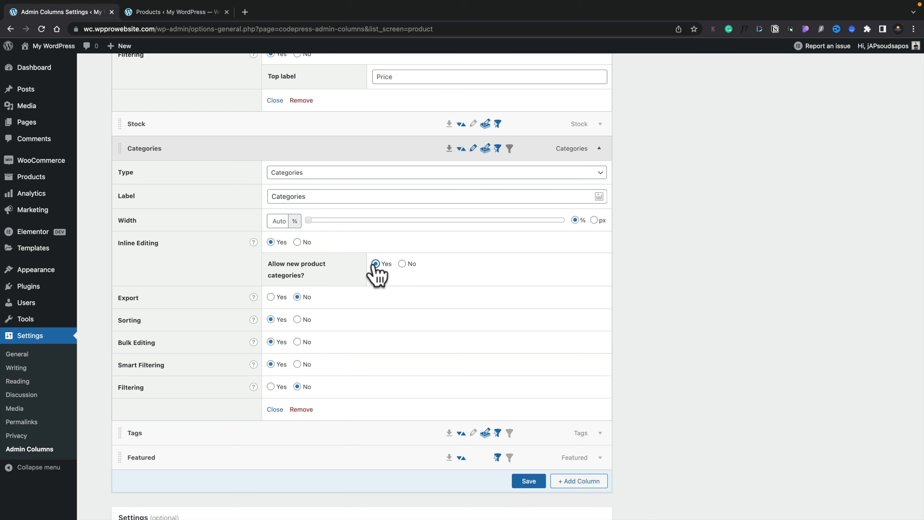
left_click(271, 387)
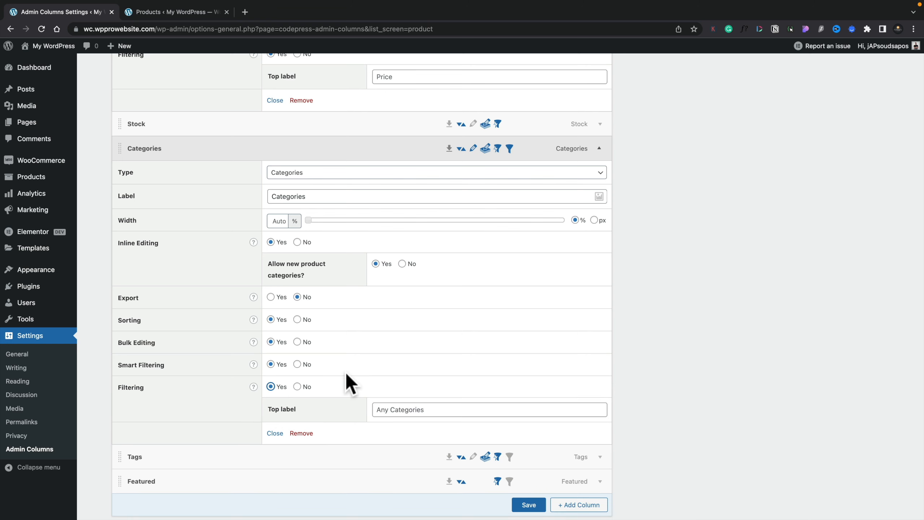
Step: Save the Products column settings and reload the Products list in the other browser tab
scroll(345, 372, "up", 8)
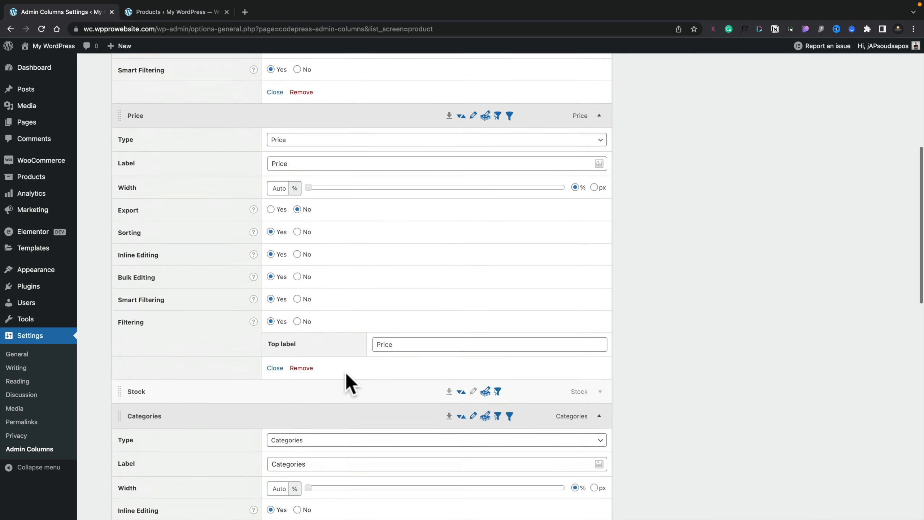
scroll(346, 373, "up", 8)
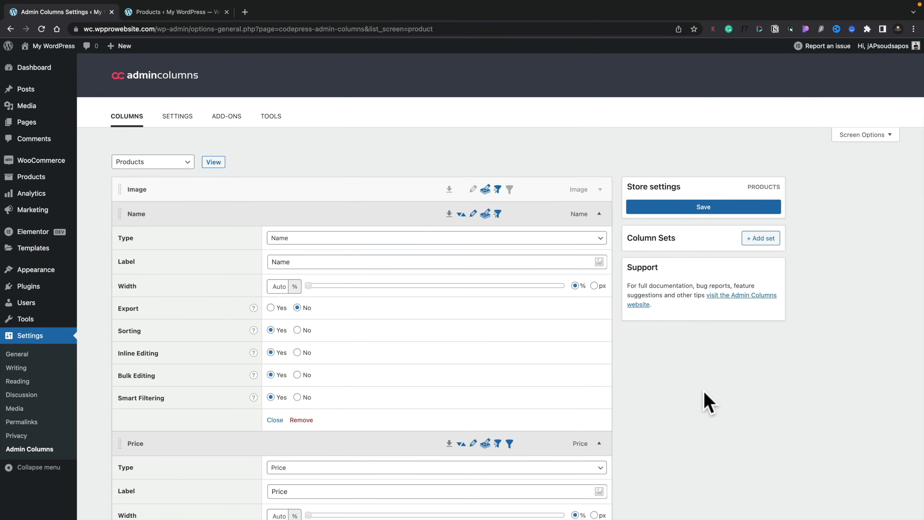
left_click(698, 207)
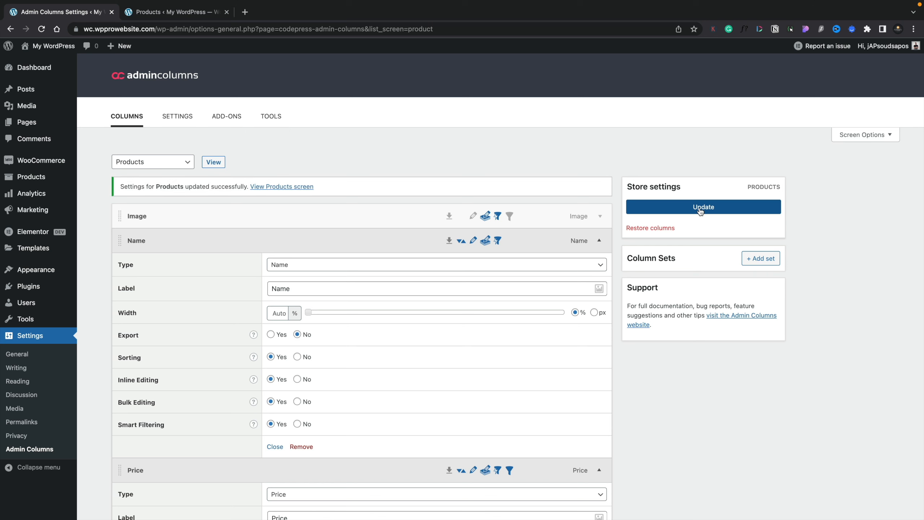
left_click(177, 12)
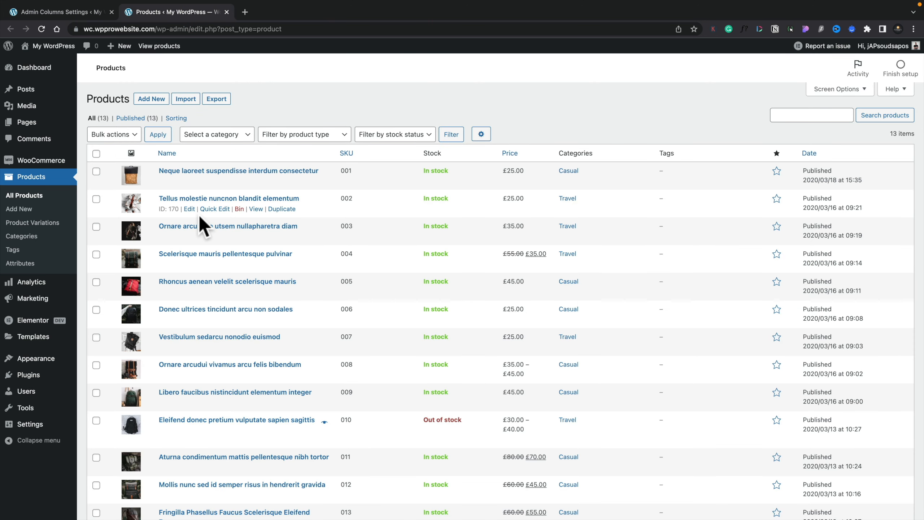
left_click(42, 28)
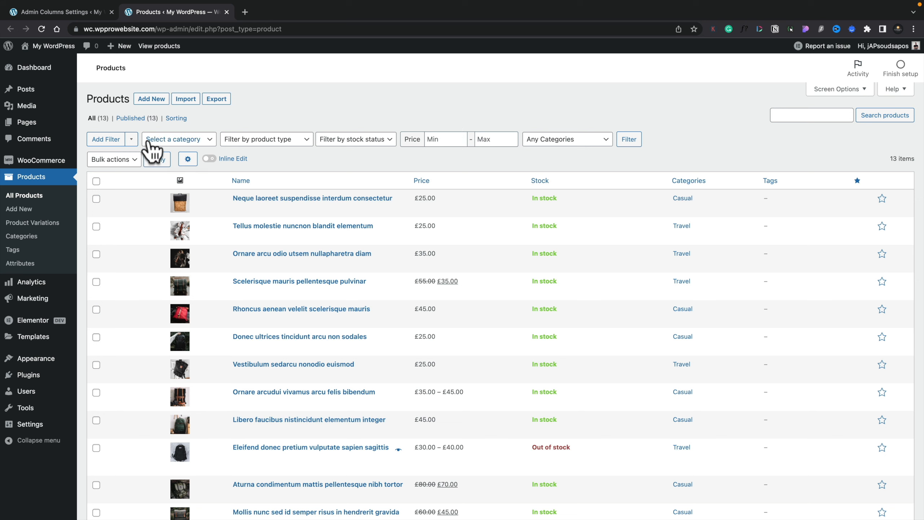
Step: Filter the Products list by the Travel category
left_click(131, 140)
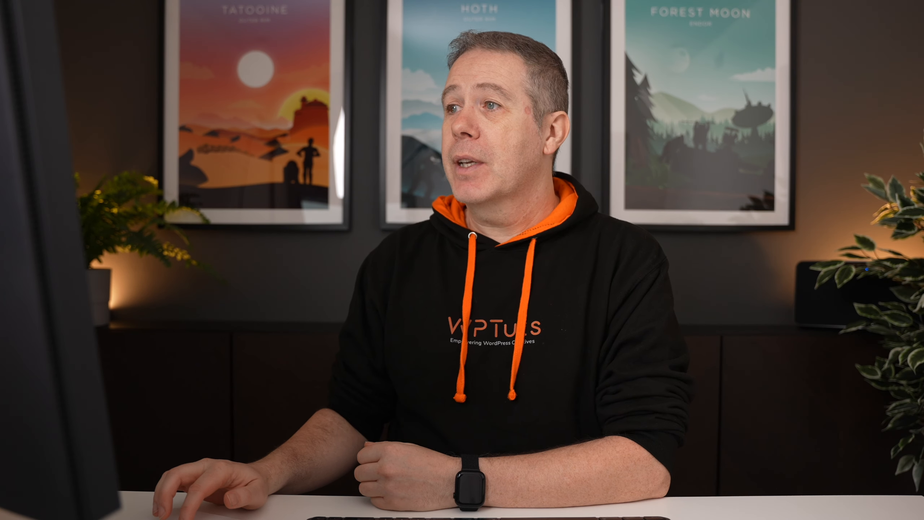
left_click(313, 156)
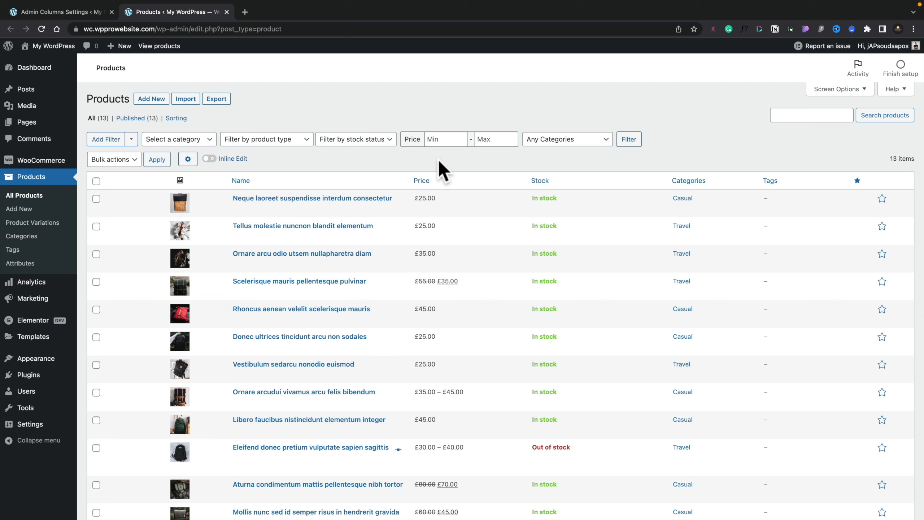
left_click(211, 139)
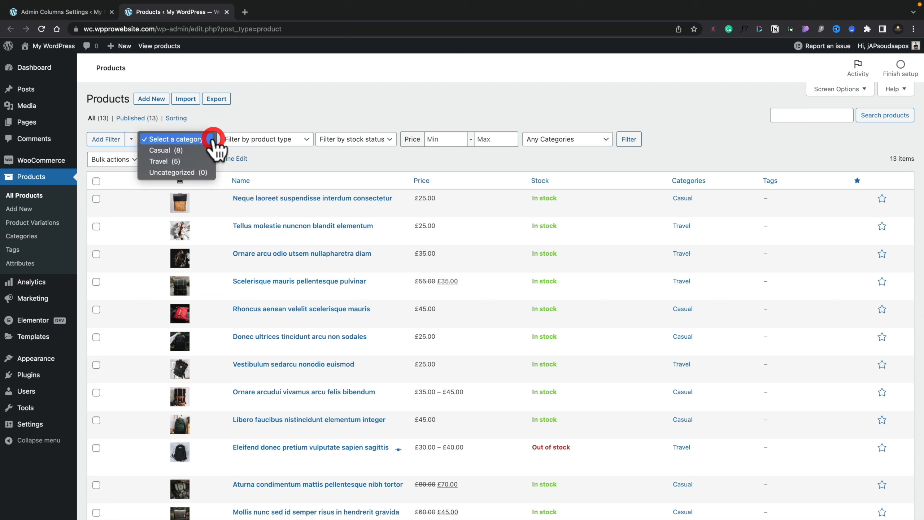
left_click(198, 162)
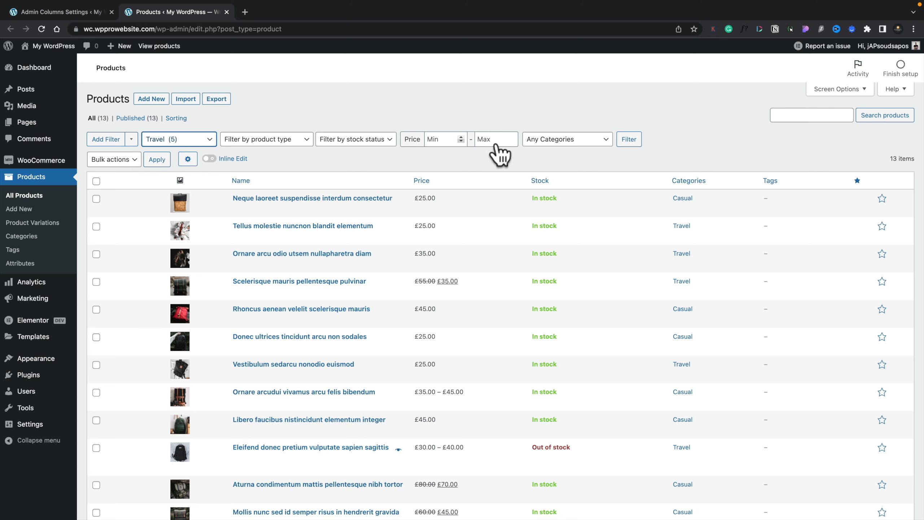
left_click(629, 140)
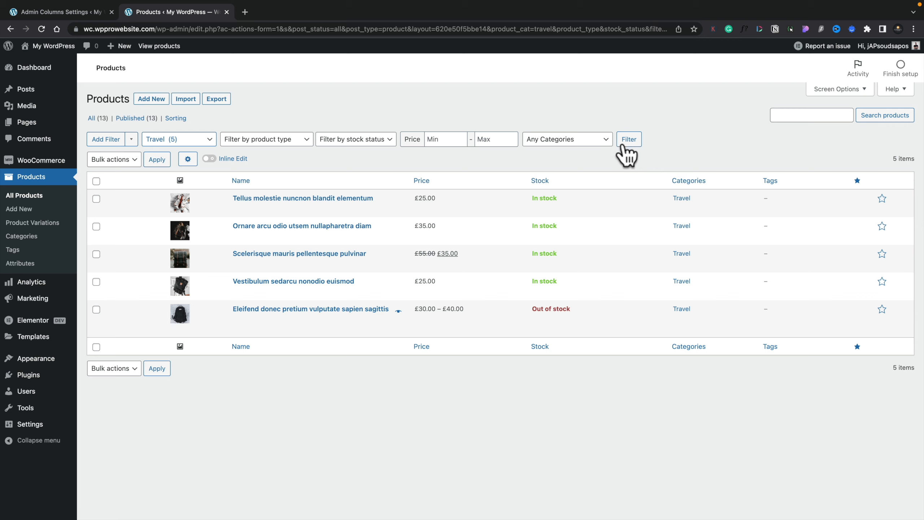
Step: Save the current product filtering as a reusable filter named "Travel Filter", without making it available to all users
left_click(132, 139)
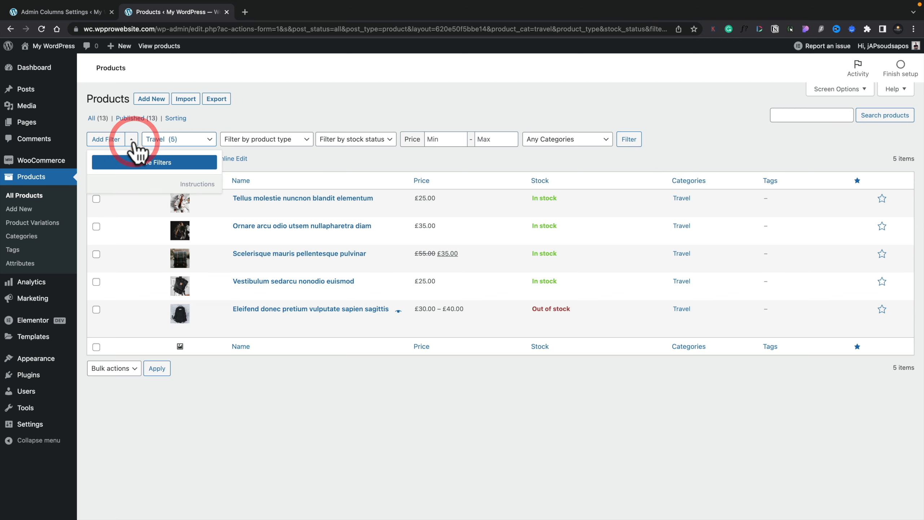
left_click(141, 163)
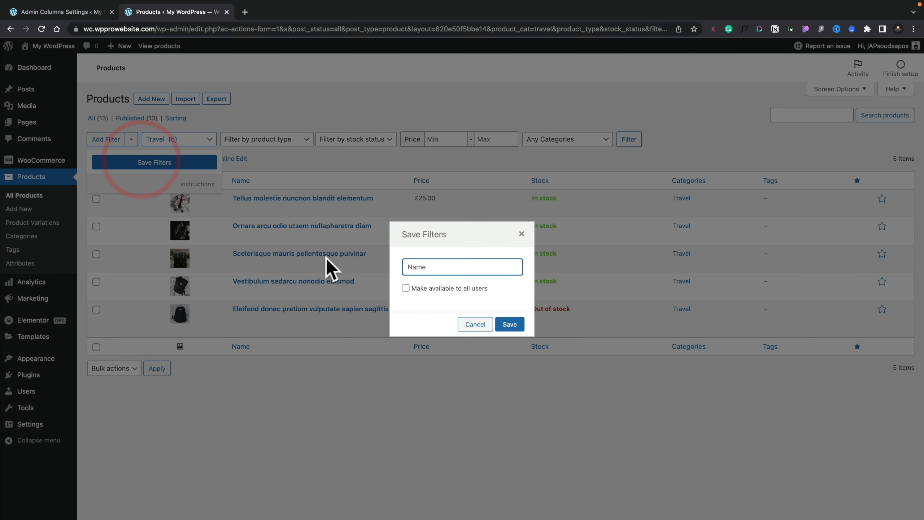
left_click(437, 269)
type("Travel Filter")
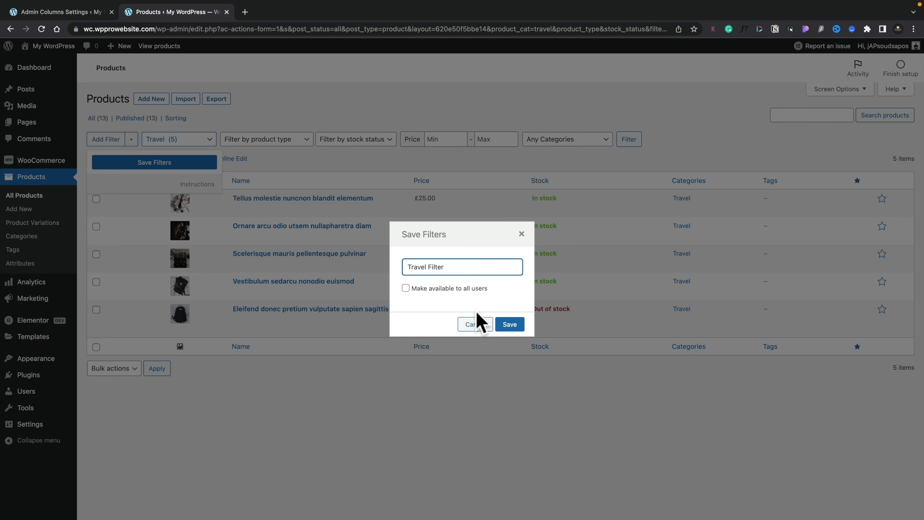
left_click(512, 326)
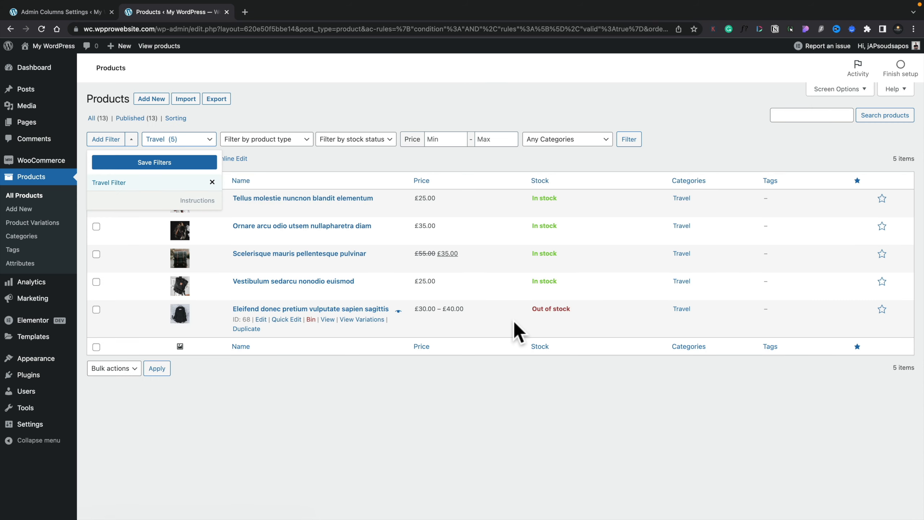
left_click(203, 403)
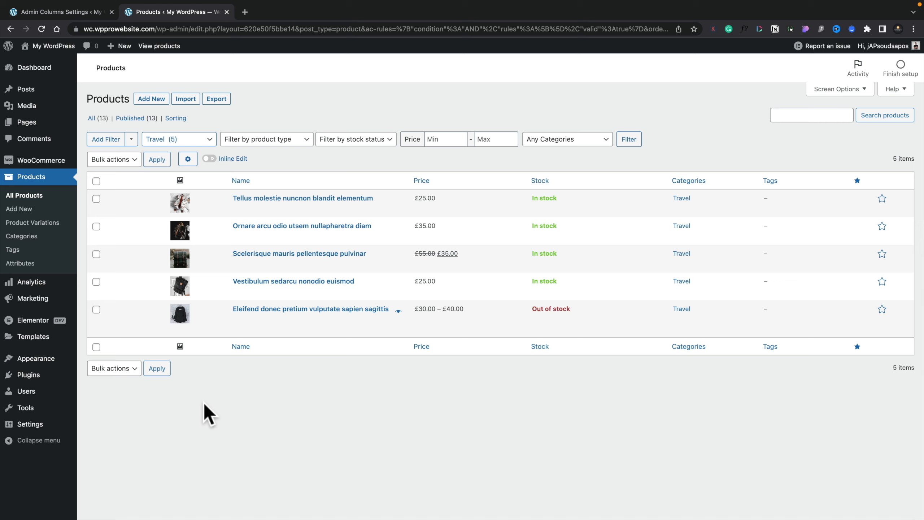
Step: Check the list of saved filters and filter the products by the Casual category instead
left_click(132, 140)
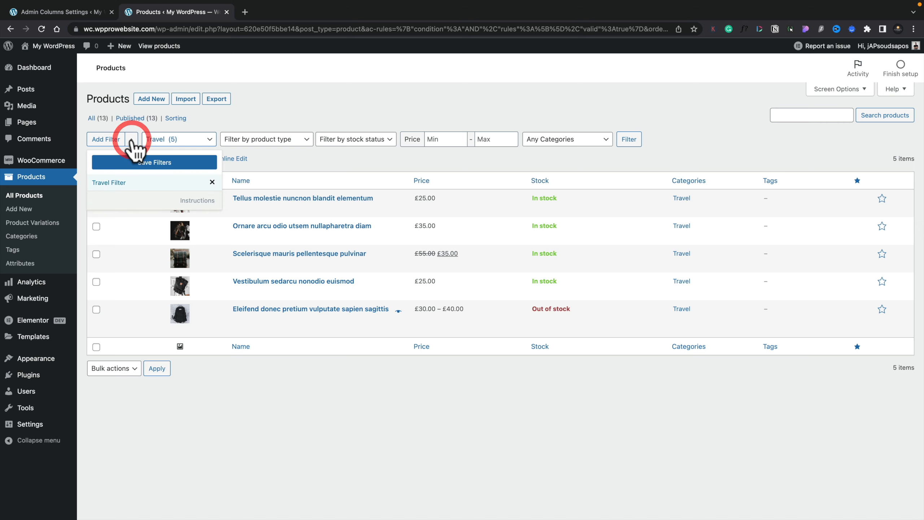
left_click(332, 151)
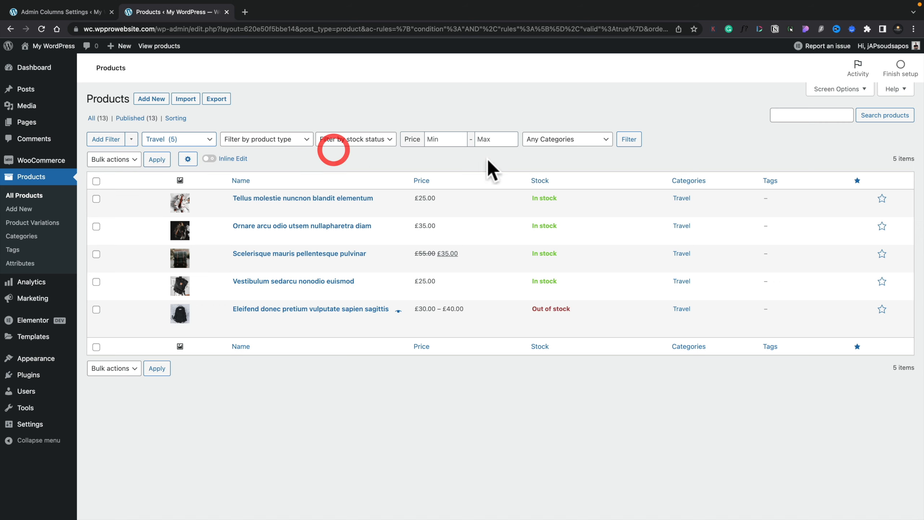
left_click(207, 140)
left_click(191, 130)
left_click(630, 139)
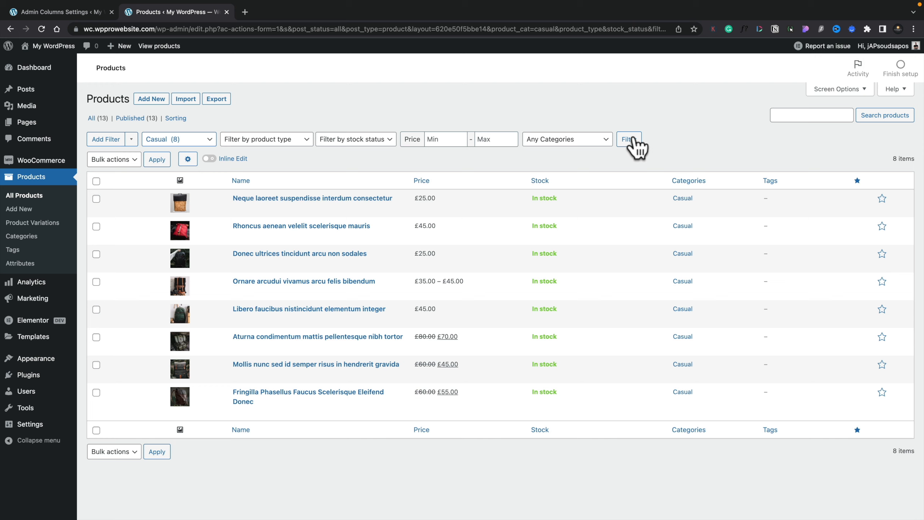
Step: Apply the saved Travel Filter, and clear the category filter to list all products again
left_click(130, 139)
left_click(127, 182)
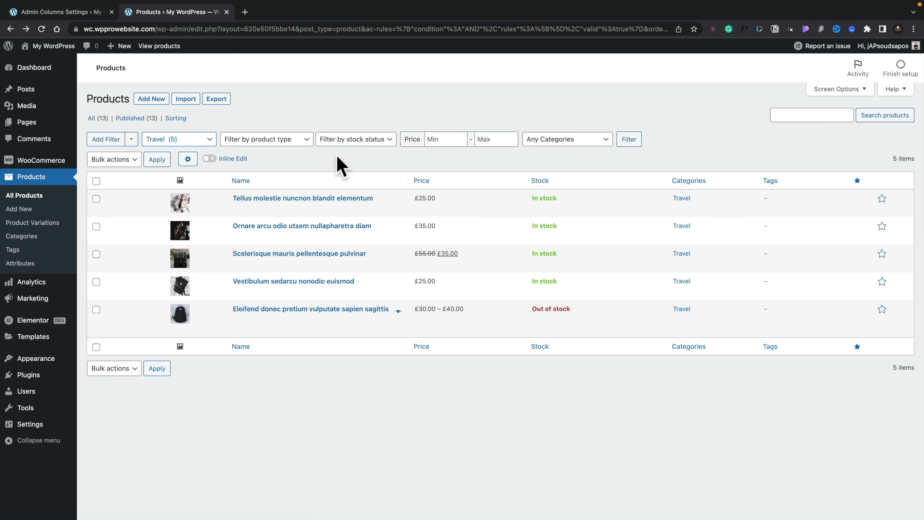
left_click(632, 144)
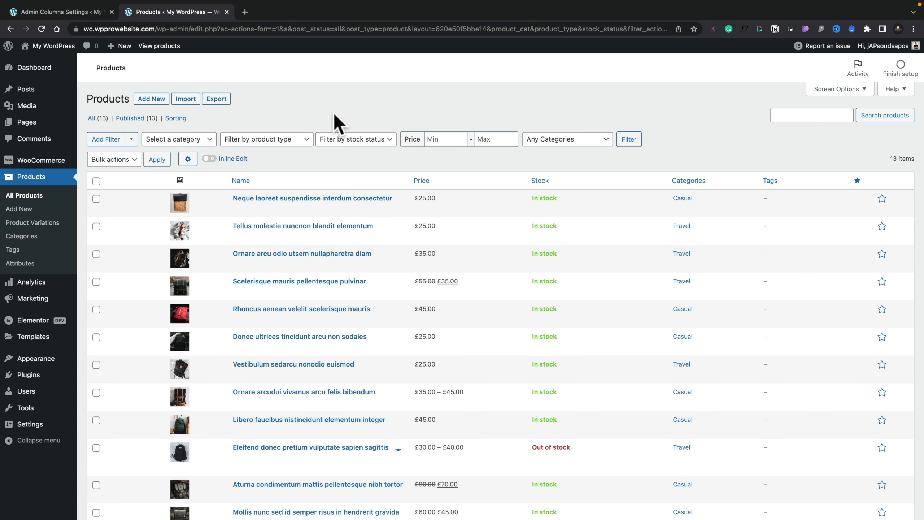
Step: View the column settings from the Products list, return to the list and turn on Inline Edit
left_click(187, 160)
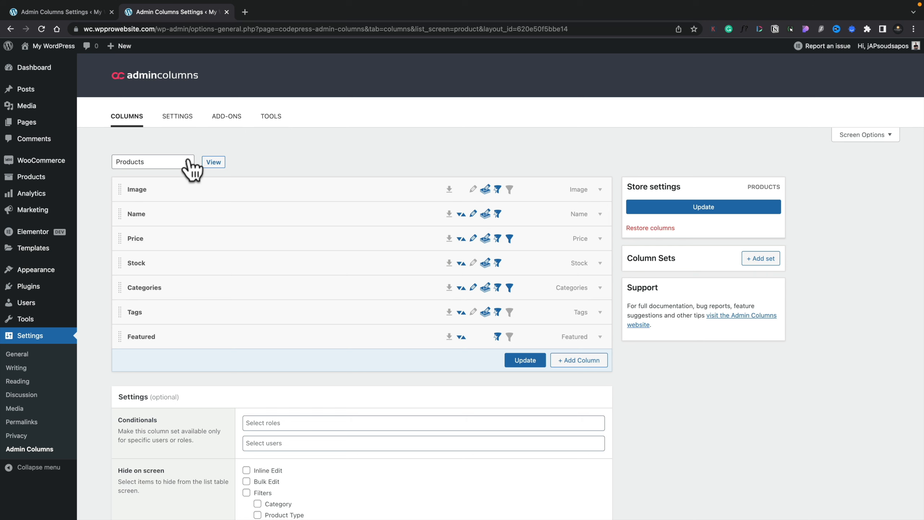
left_click(11, 29)
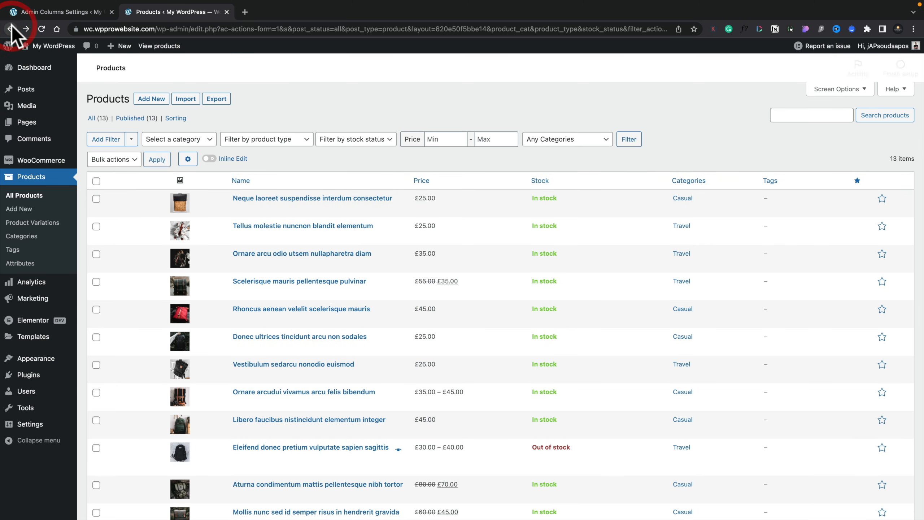
left_click(210, 158)
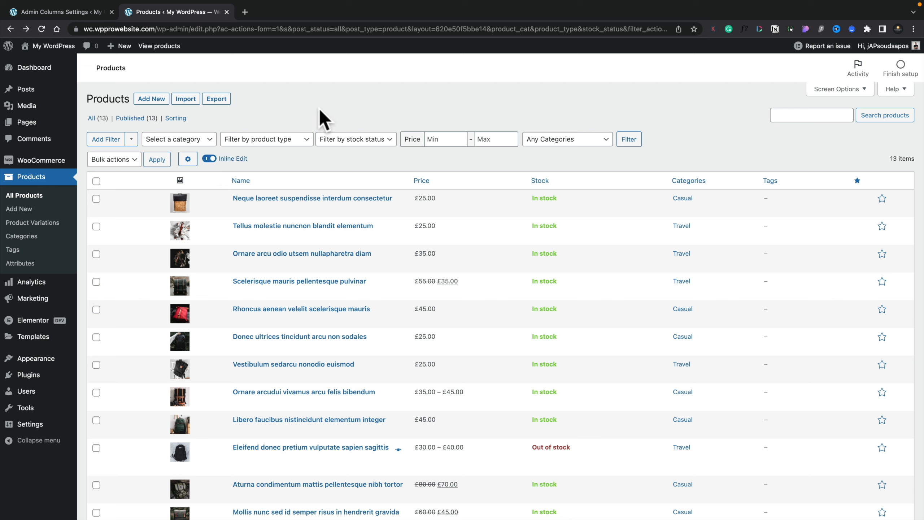